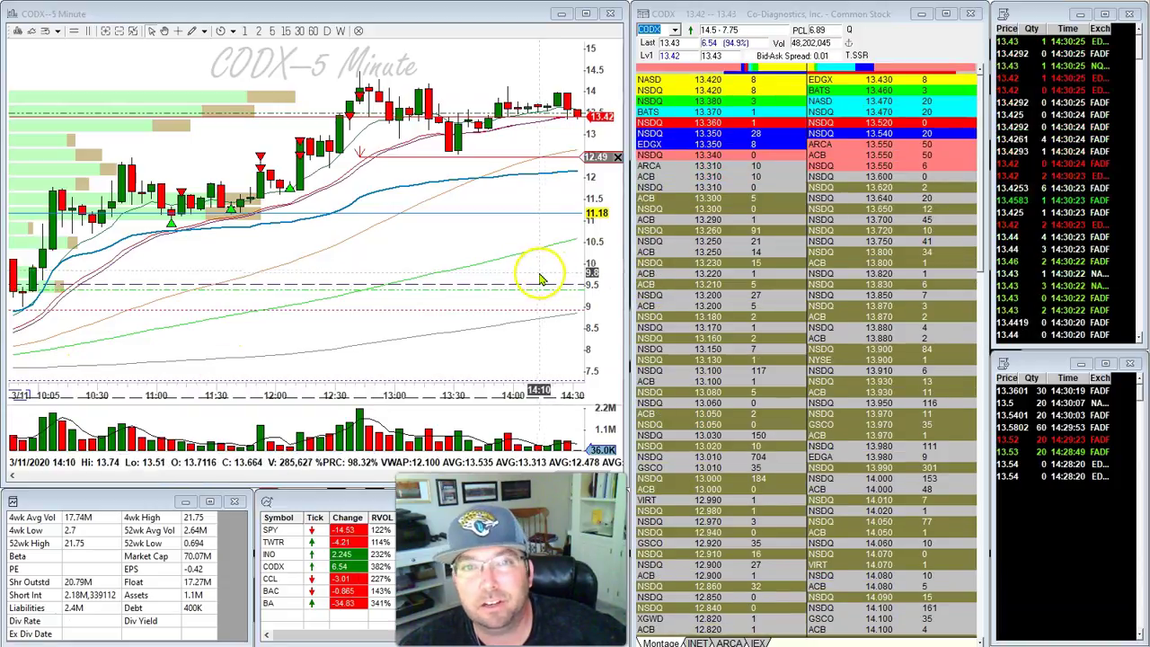
Examine the CODX 5-minute chart from the premarket session through the move after the 09:30 open
{"action": "scroll", "coordinate": [476, 274], "scroll_direction": "down", "scroll_amount": 2}
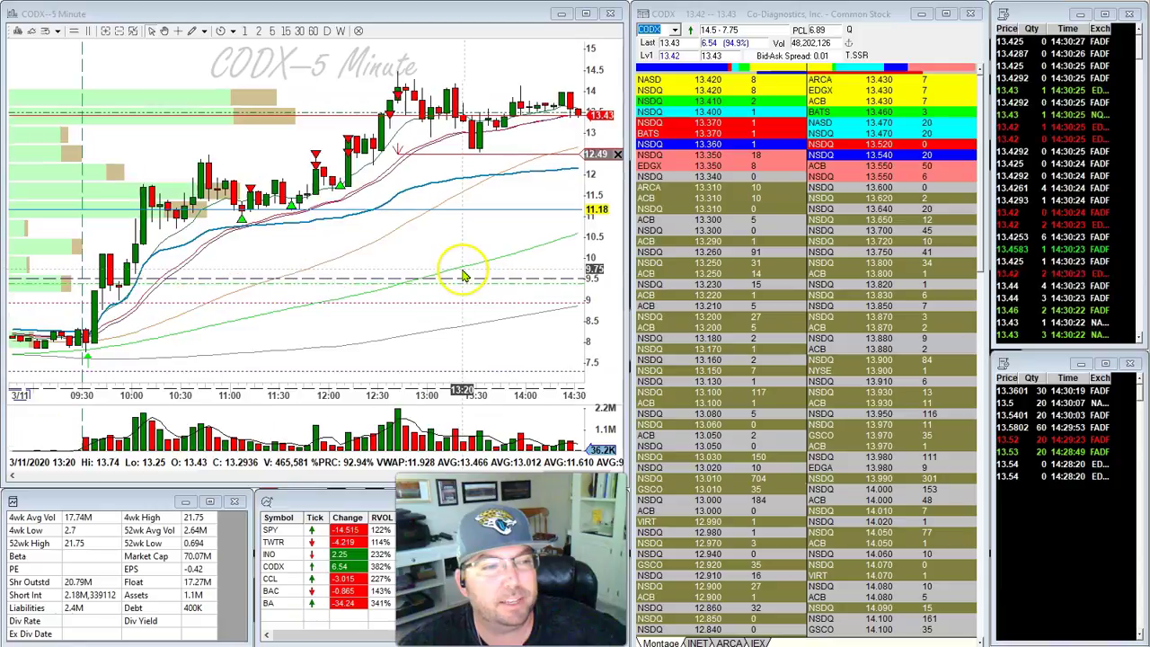
{"action": "scroll", "coordinate": [464, 276], "scroll_direction": "down", "scroll_amount": 3}
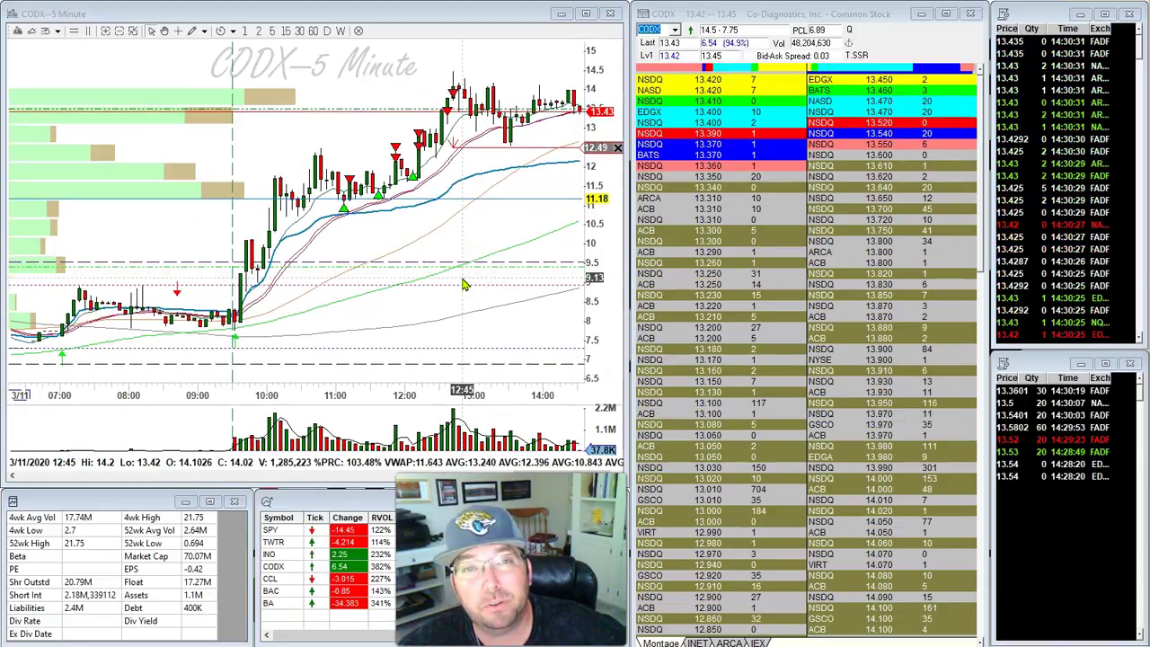
{"action": "left_click", "coordinate": [367, 280]}
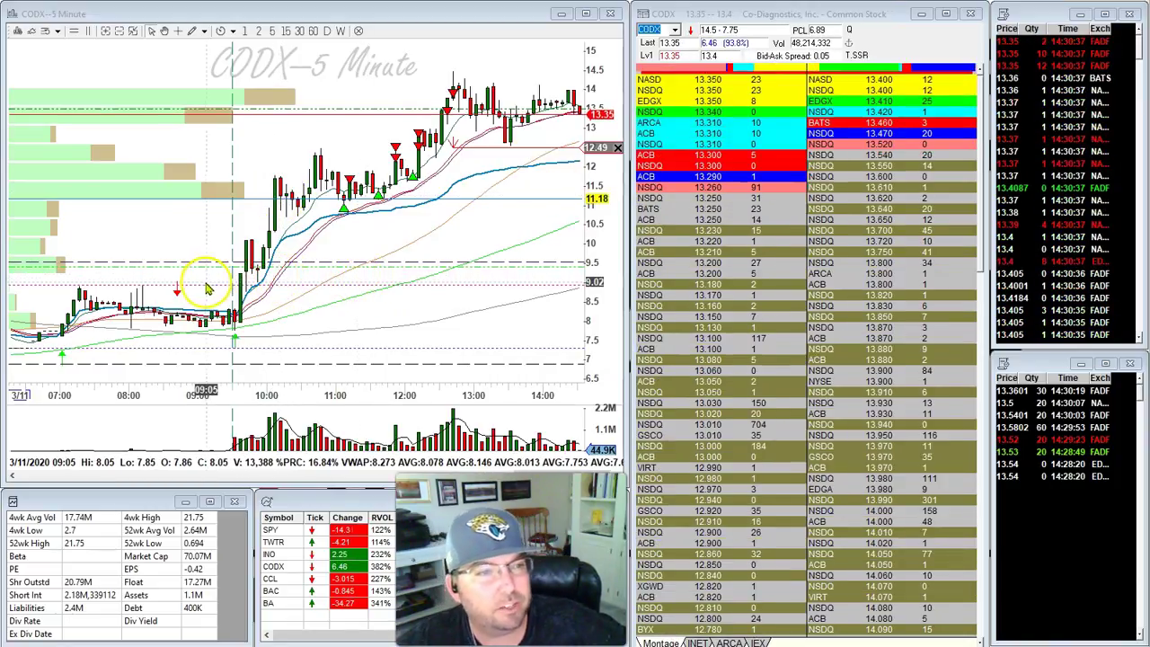
{"action": "scroll", "coordinate": [205, 287], "scroll_direction": "up", "scroll_amount": 4}
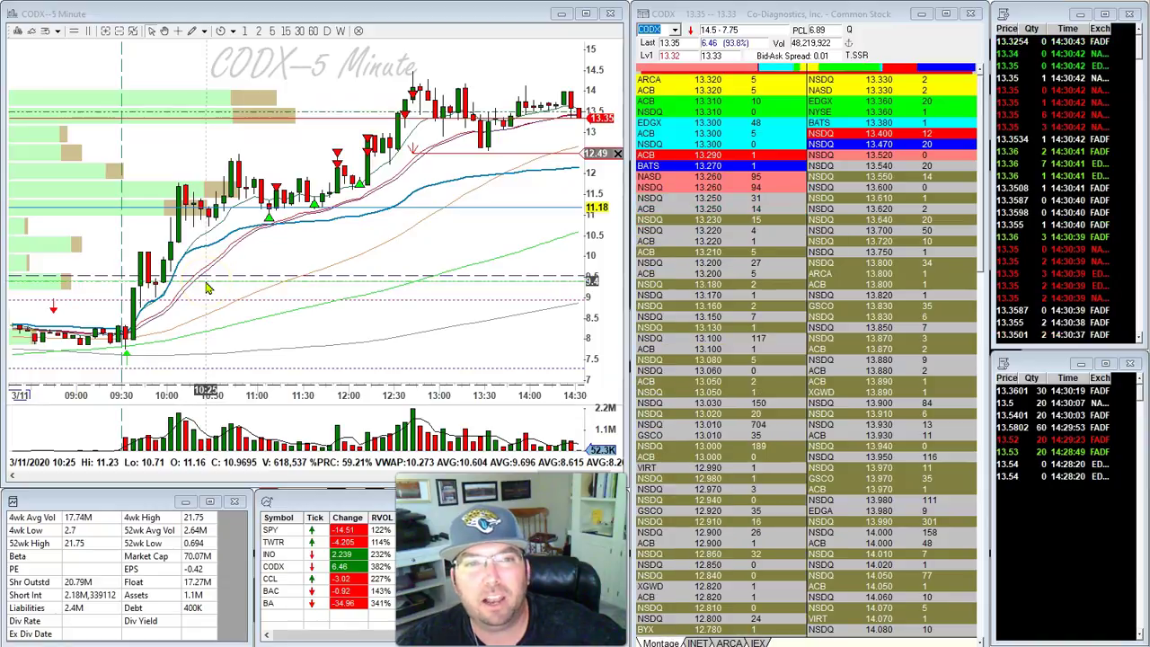
{"action": "left_click", "coordinate": [202, 290]}
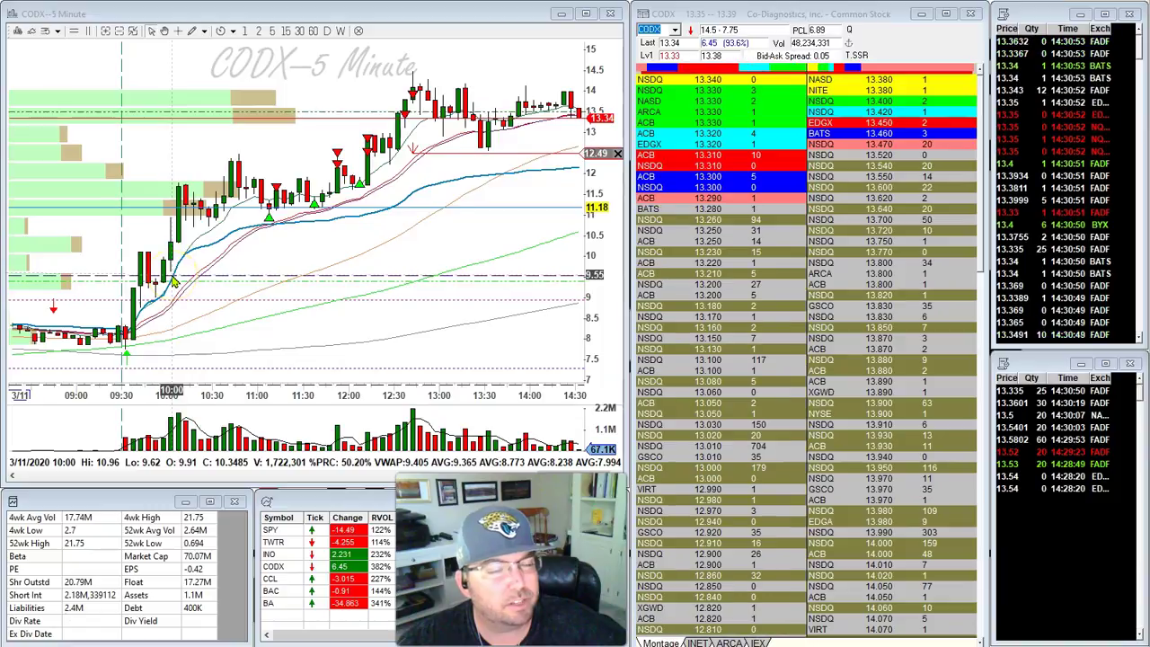
{"action": "scroll", "coordinate": [174, 282], "scroll_direction": "down", "scroll_amount": 1}
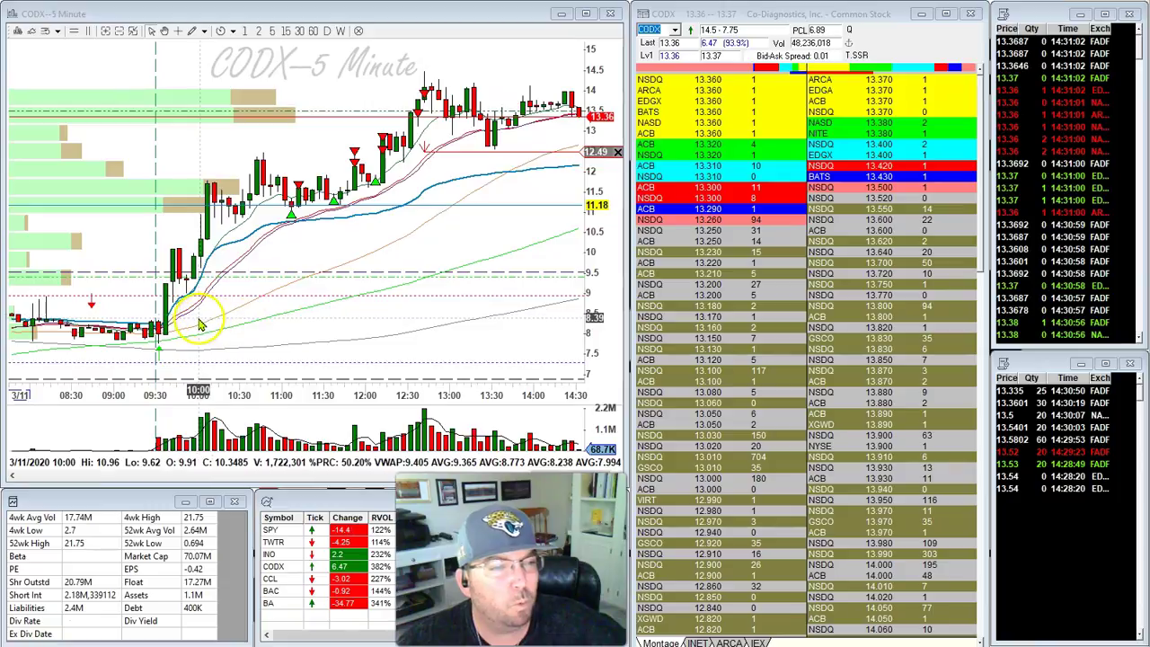
{"action": "scroll", "coordinate": [200, 323], "scroll_direction": "up", "scroll_amount": 1}
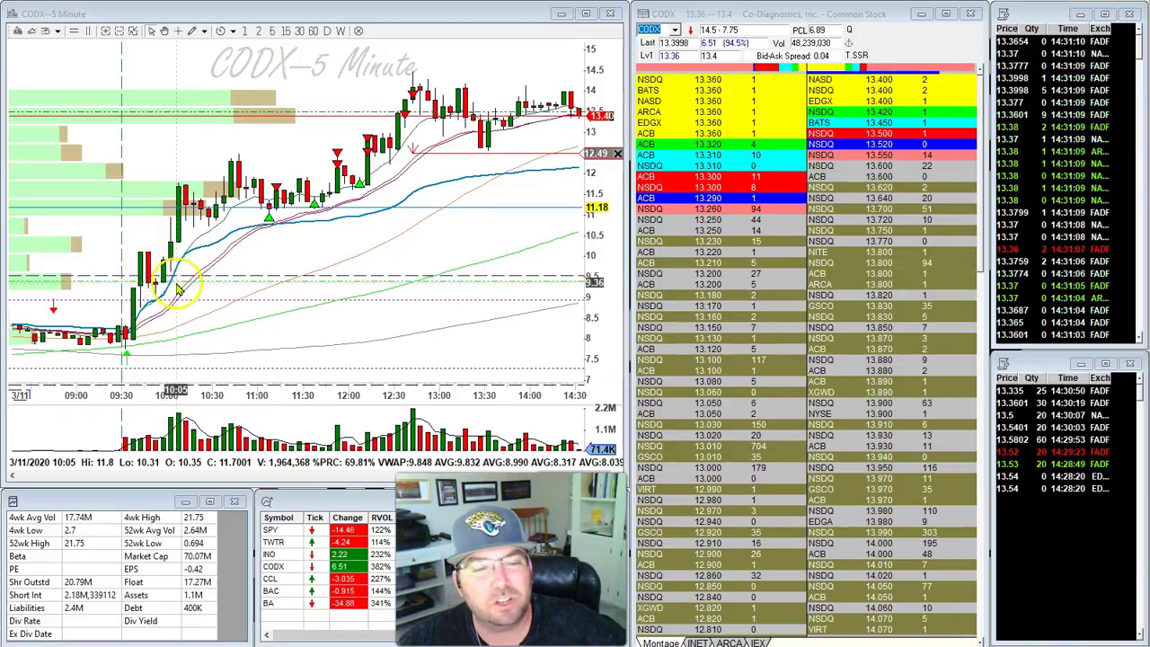
{"action": "left_click", "coordinate": [229, 294]}
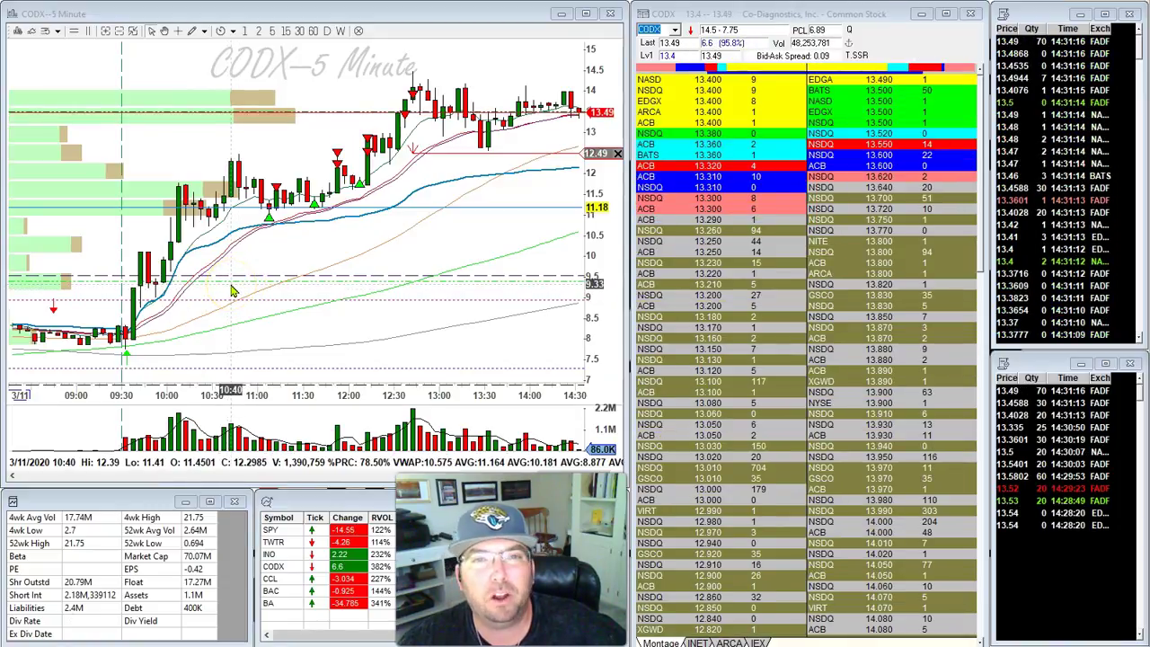
Examine the 5-minute candles between about 09:40 and 10:10 against the nearby moving averages
{"action": "left_click", "coordinate": [223, 281]}
{"action": "left_click", "coordinate": [151, 323]}
{"action": "left_click", "coordinate": [140, 296]}
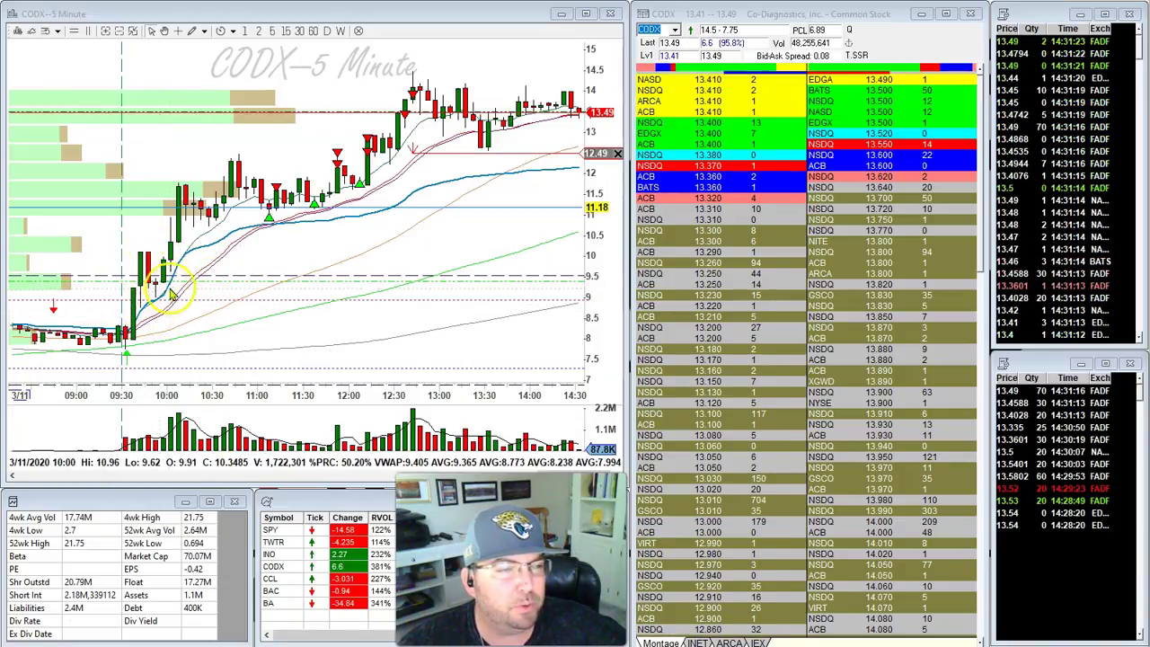
{"action": "left_click", "coordinate": [123, 259]}
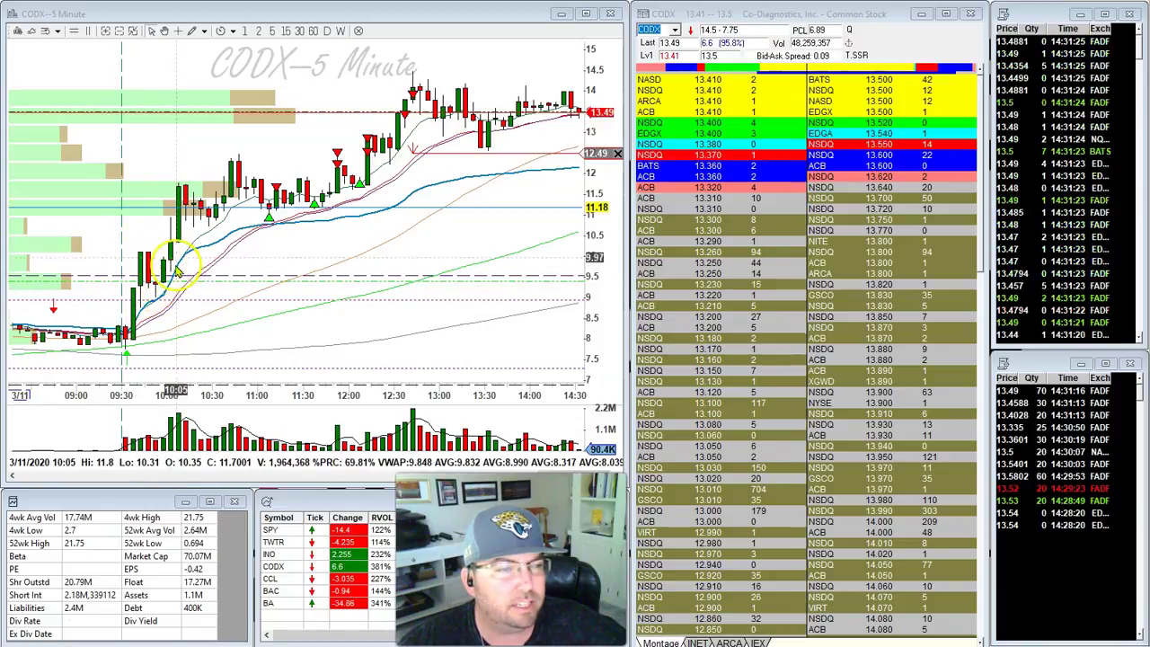
{"action": "left_click", "coordinate": [143, 308]}
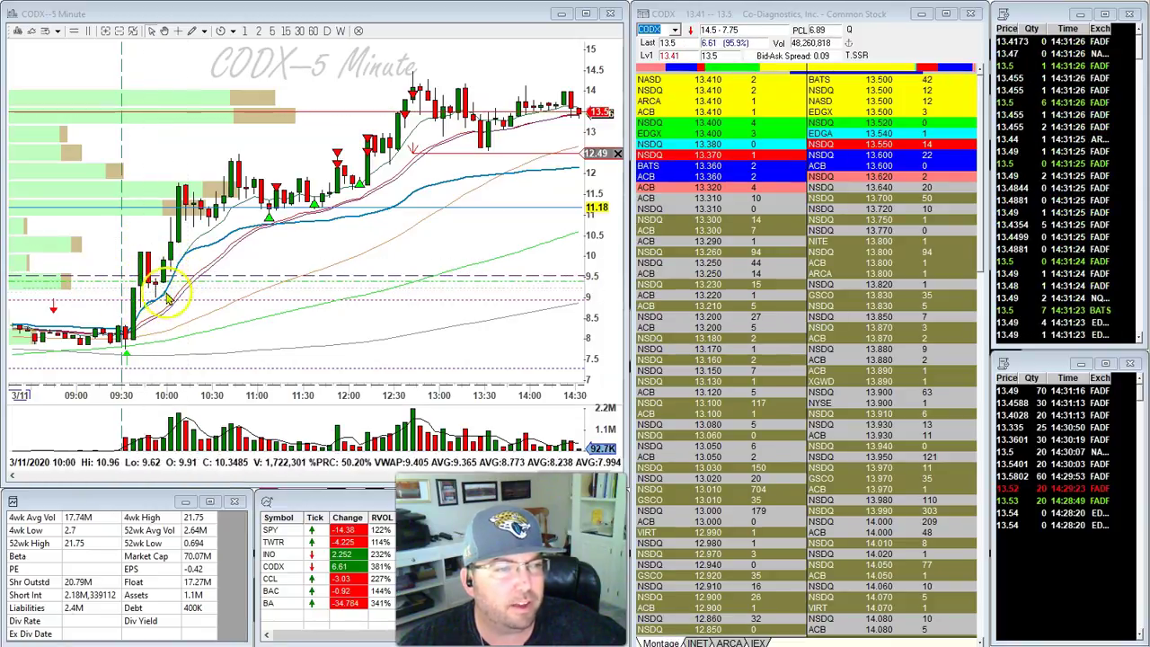
{"action": "left_click", "coordinate": [155, 296]}
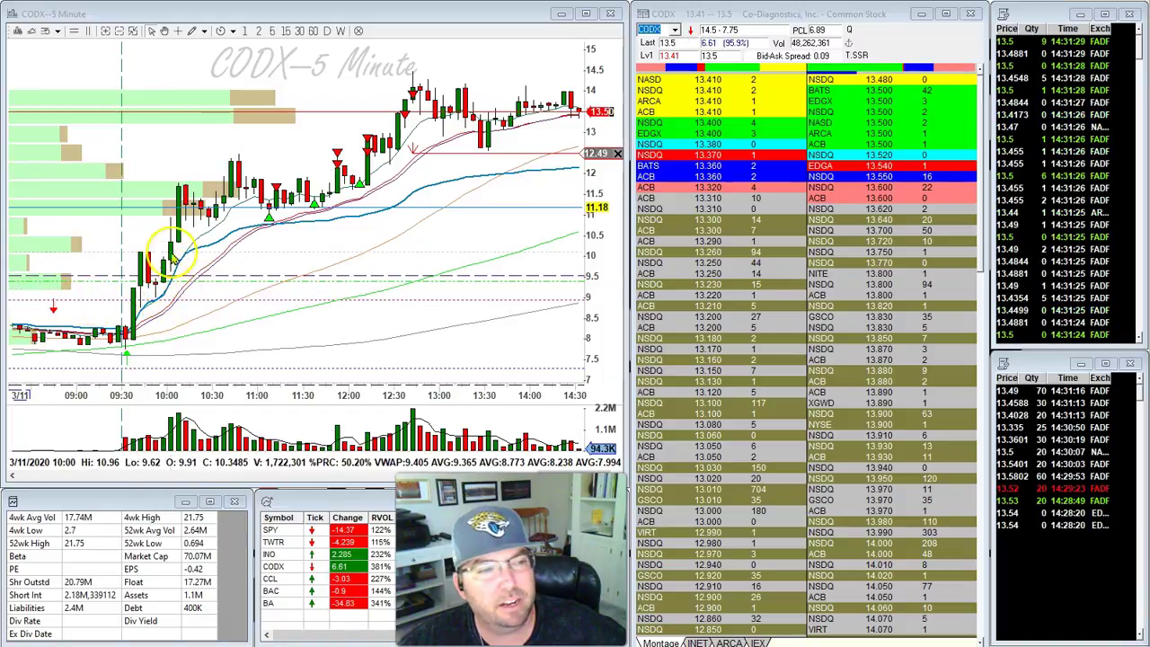
{"action": "left_click", "coordinate": [183, 186]}
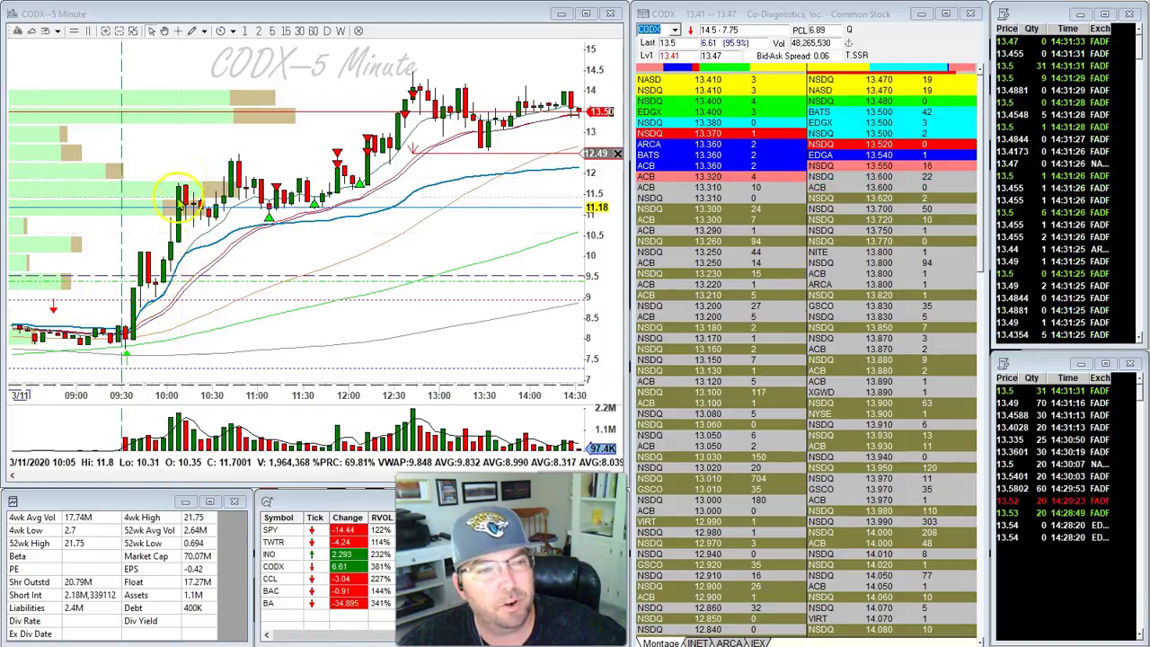
{"action": "left_click", "coordinate": [164, 303]}
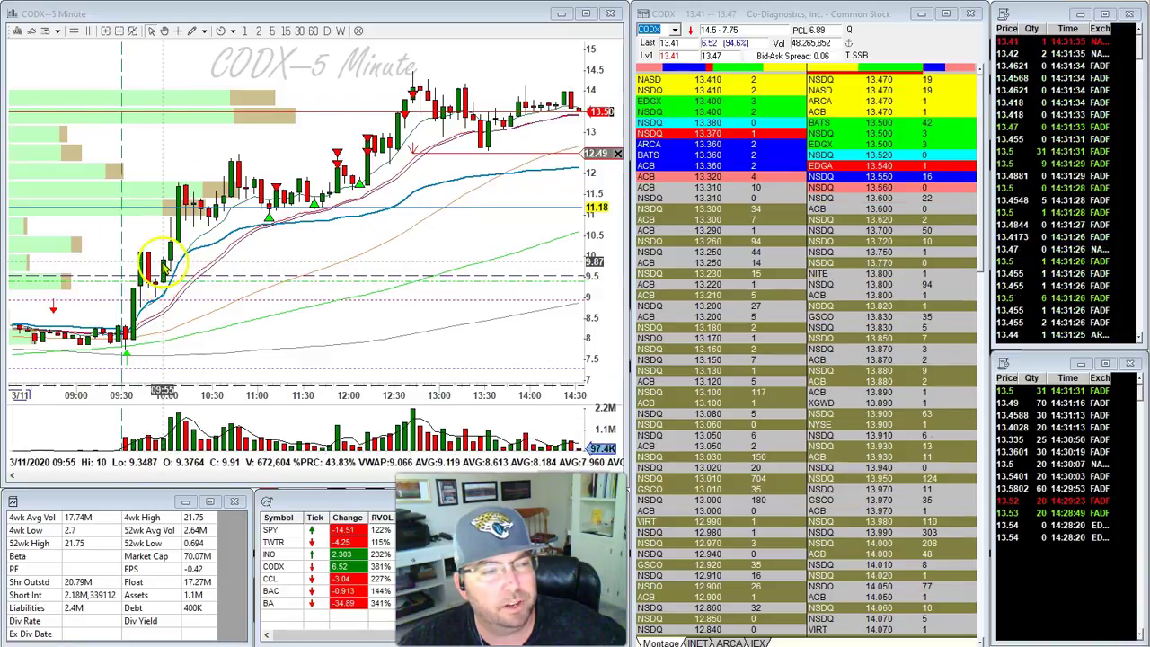
Examine the 09:30 opening candles and the trade markers around 11:05 on the 5-minute chart
{"action": "scroll", "coordinate": [163, 332], "scroll_direction": "down", "scroll_amount": 1}
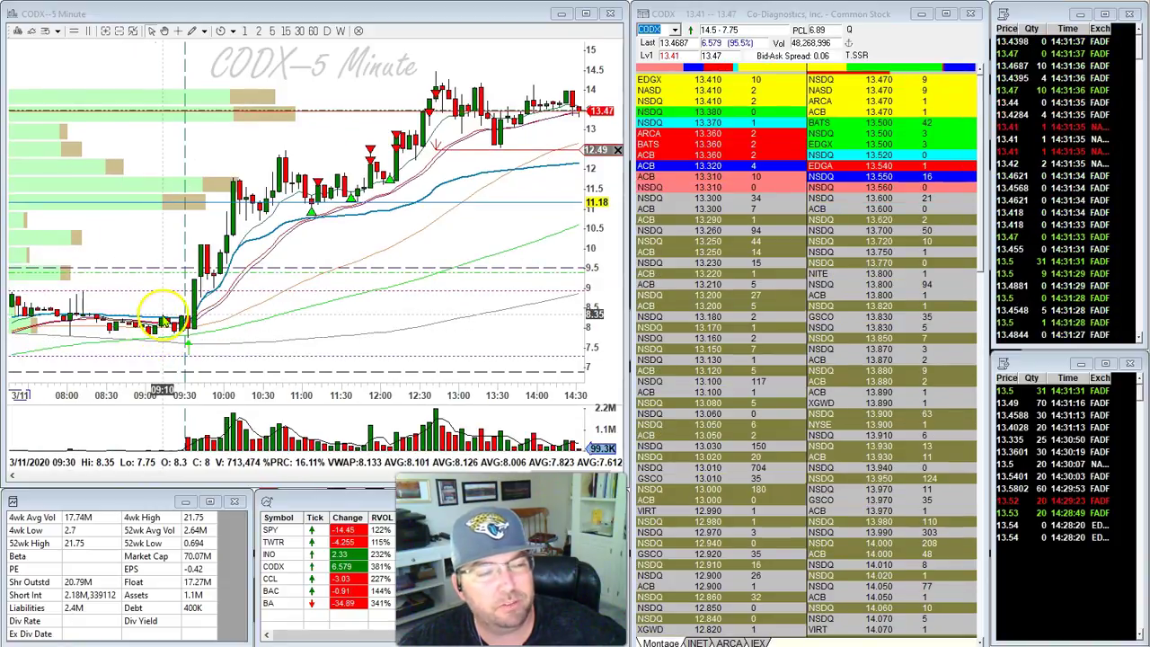
{"action": "scroll", "coordinate": [162, 321], "scroll_direction": "up", "scroll_amount": 1}
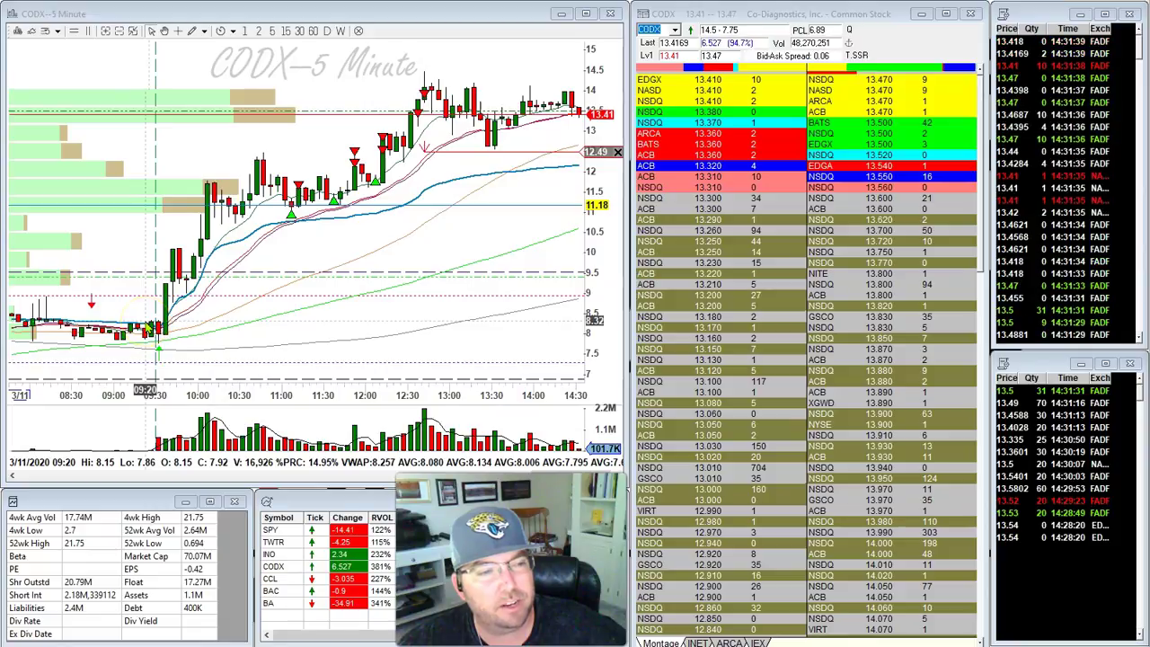
{"action": "left_click", "coordinate": [158, 326]}
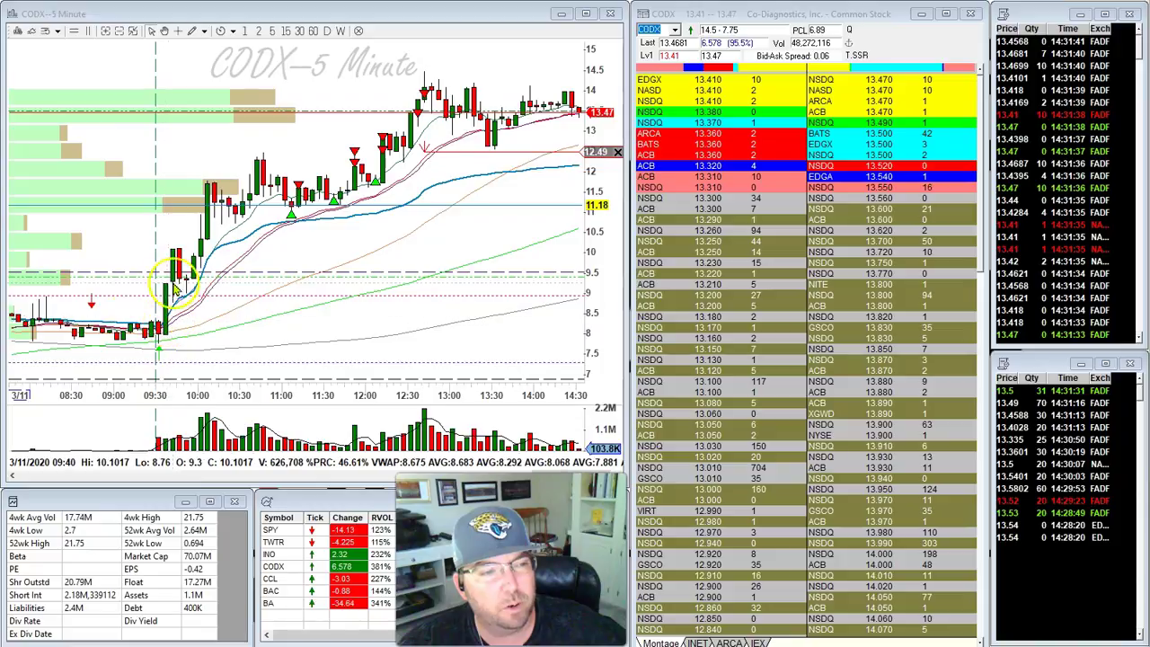
{"action": "left_click", "coordinate": [166, 331]}
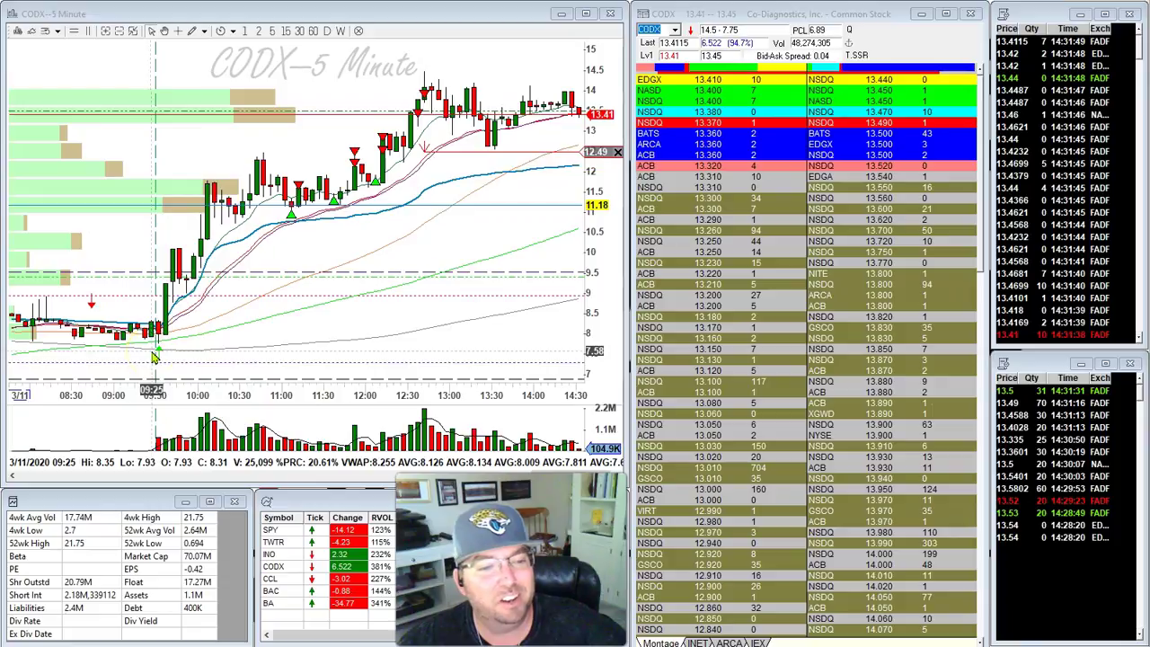
{"action": "left_click", "coordinate": [180, 256]}
{"action": "scroll", "coordinate": [185, 251], "scroll_direction": "up", "scroll_amount": 1}
{"action": "scroll", "coordinate": [191, 239], "scroll_direction": "up", "scroll_amount": 1}
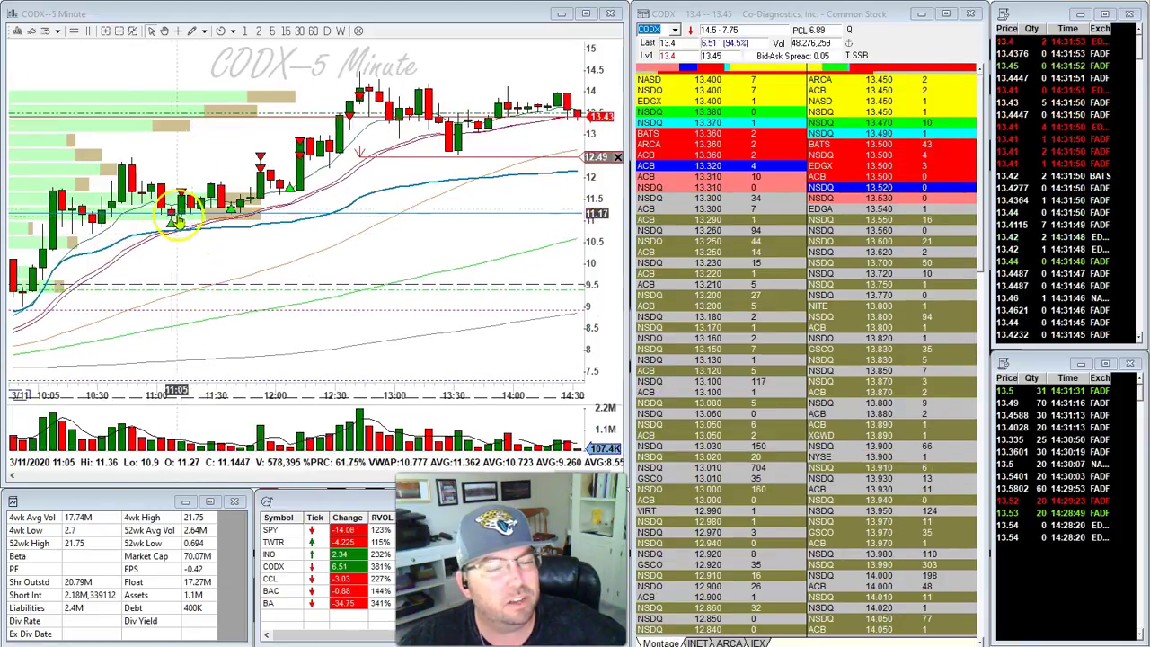
{"action": "scroll", "coordinate": [103, 204], "scroll_direction": "down", "scroll_amount": 1}
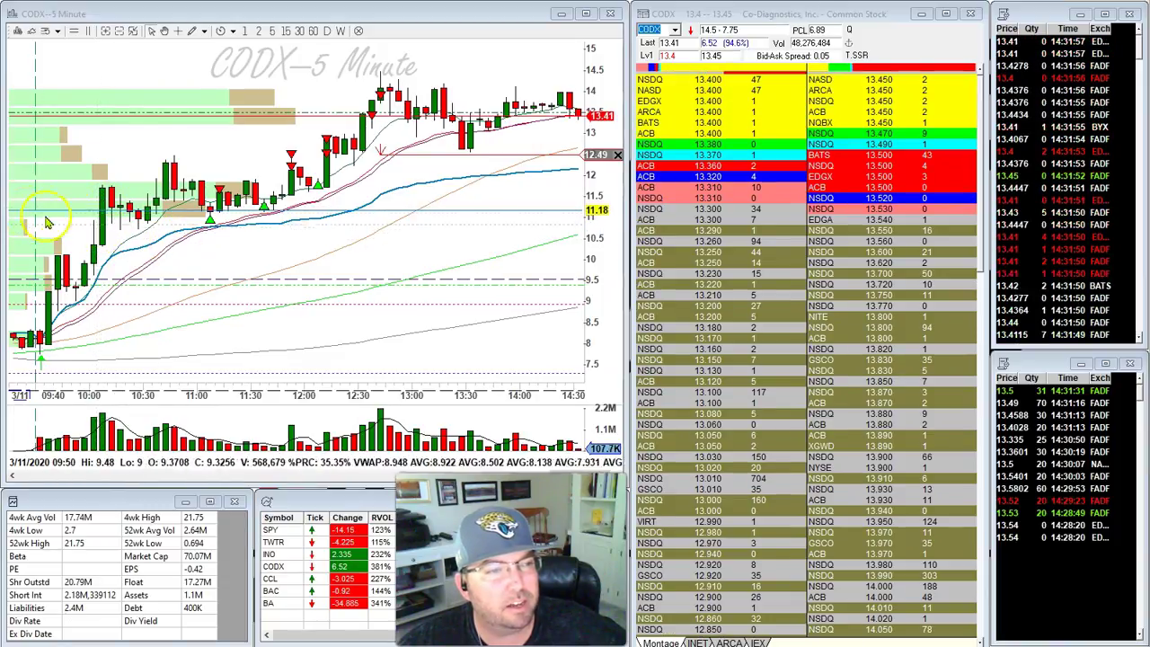
Switch the CODX chart to the daily timeframe and examine the candles from late February to March 11
{"action": "left_click", "coordinate": [339, 31]}
{"action": "scroll", "coordinate": [409, 193], "scroll_direction": "up", "scroll_amount": 5}
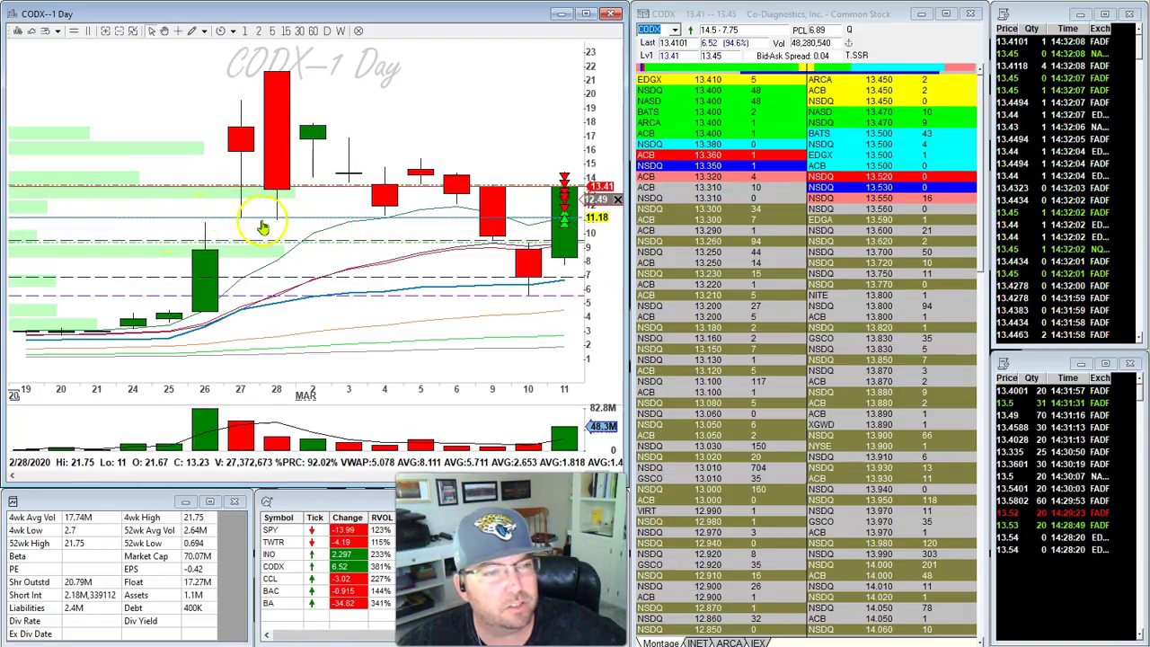
{"action": "scroll", "coordinate": [216, 266], "scroll_direction": "up", "scroll_amount": 2}
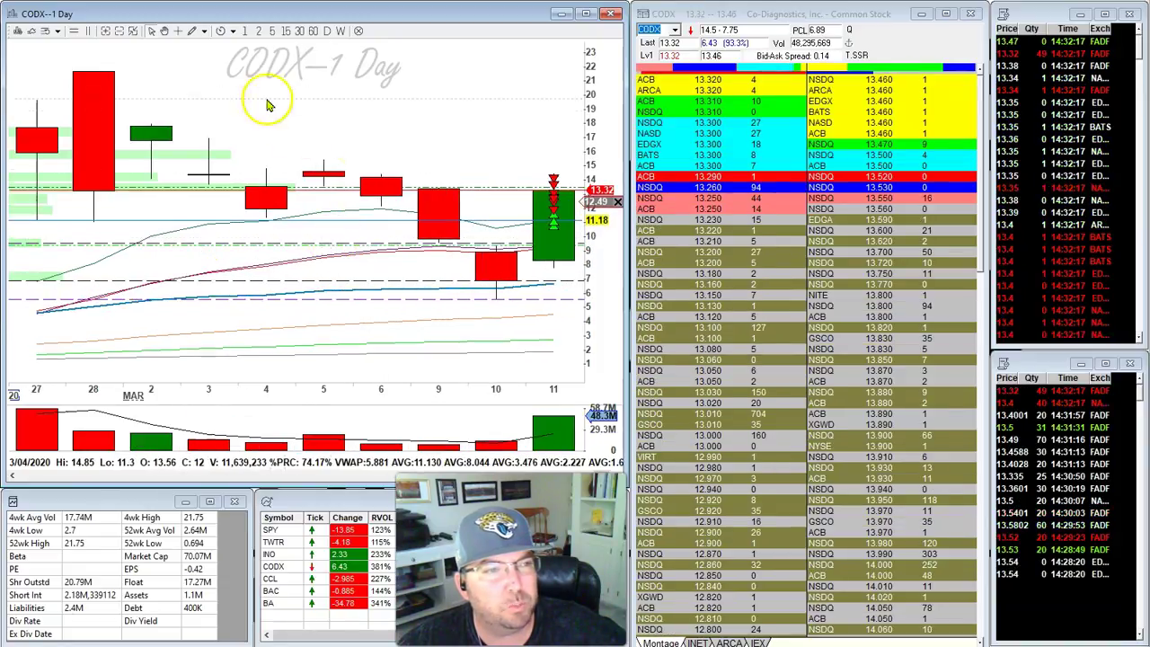
Return the chart to the 5-minute timeframe and review the session from before the 09:30 open to 14:30
{"action": "left_click", "coordinate": [272, 33]}
{"action": "scroll", "coordinate": [330, 247], "scroll_direction": "down", "scroll_amount": 3}
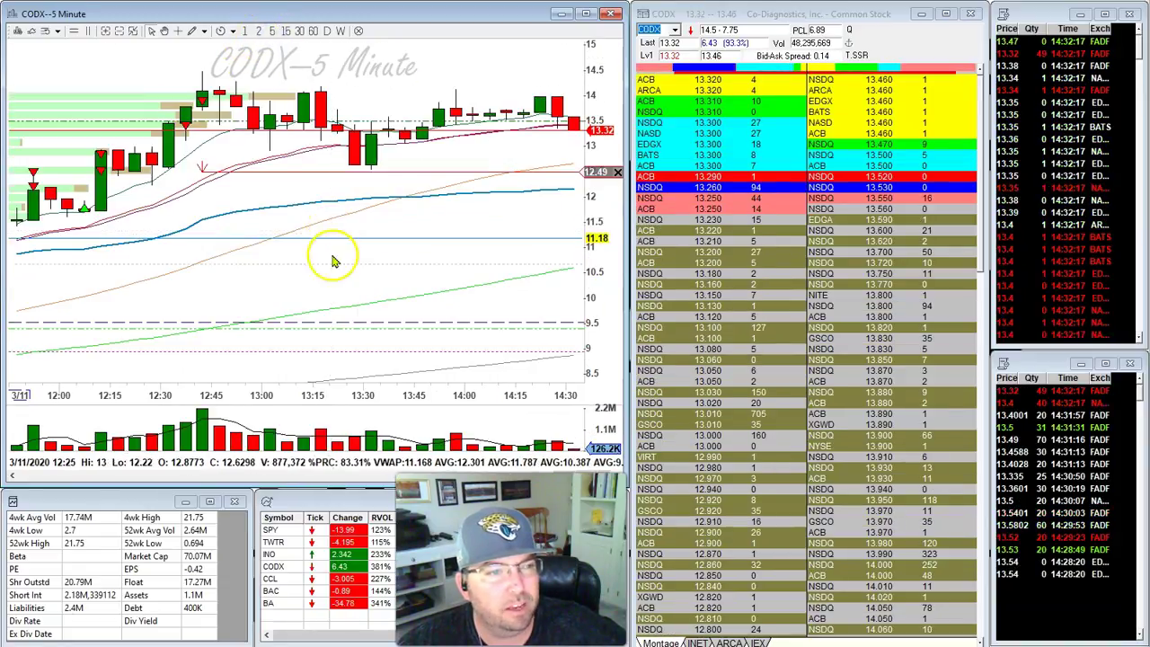
{"action": "scroll", "coordinate": [235, 157], "scroll_direction": "up", "scroll_amount": 1}
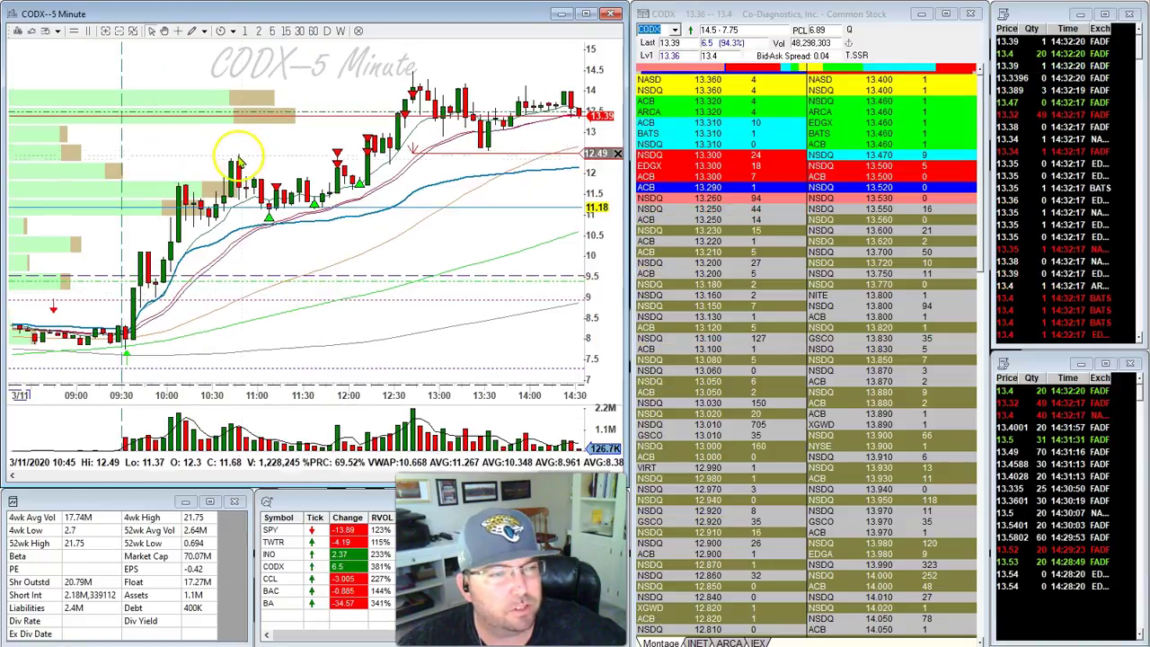
{"action": "scroll", "coordinate": [270, 220], "scroll_direction": "up", "scroll_amount": 1}
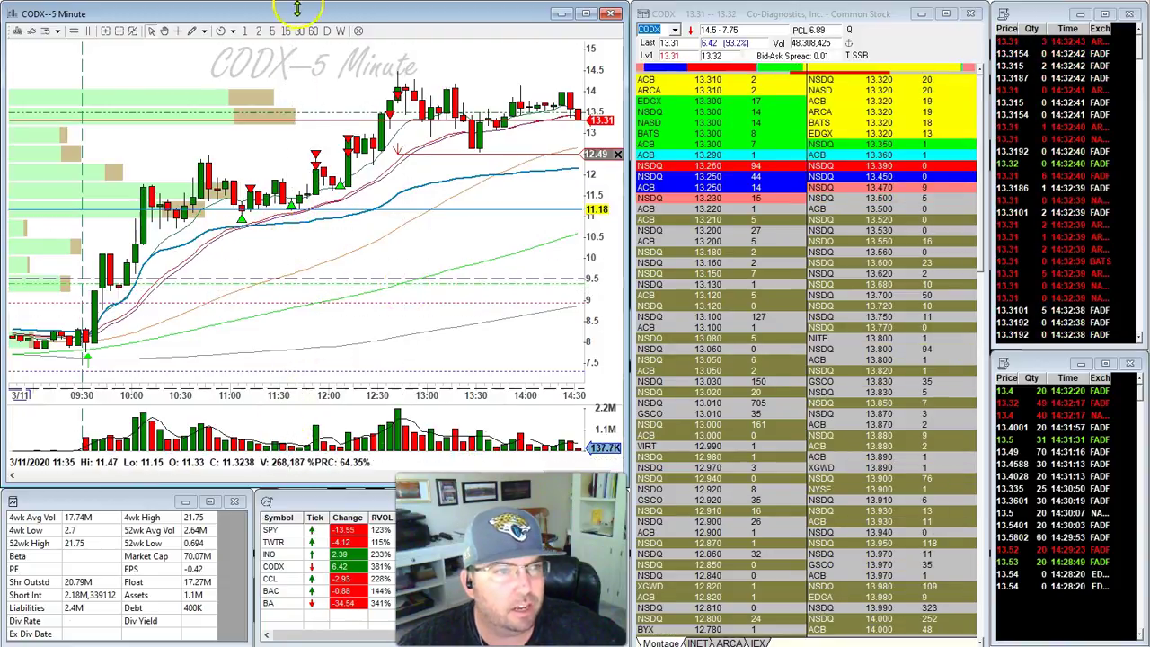
Switch the chart to the 1-minute timeframe and display the session from about 10:15 to 11:40
{"action": "left_click", "coordinate": [244, 31]}
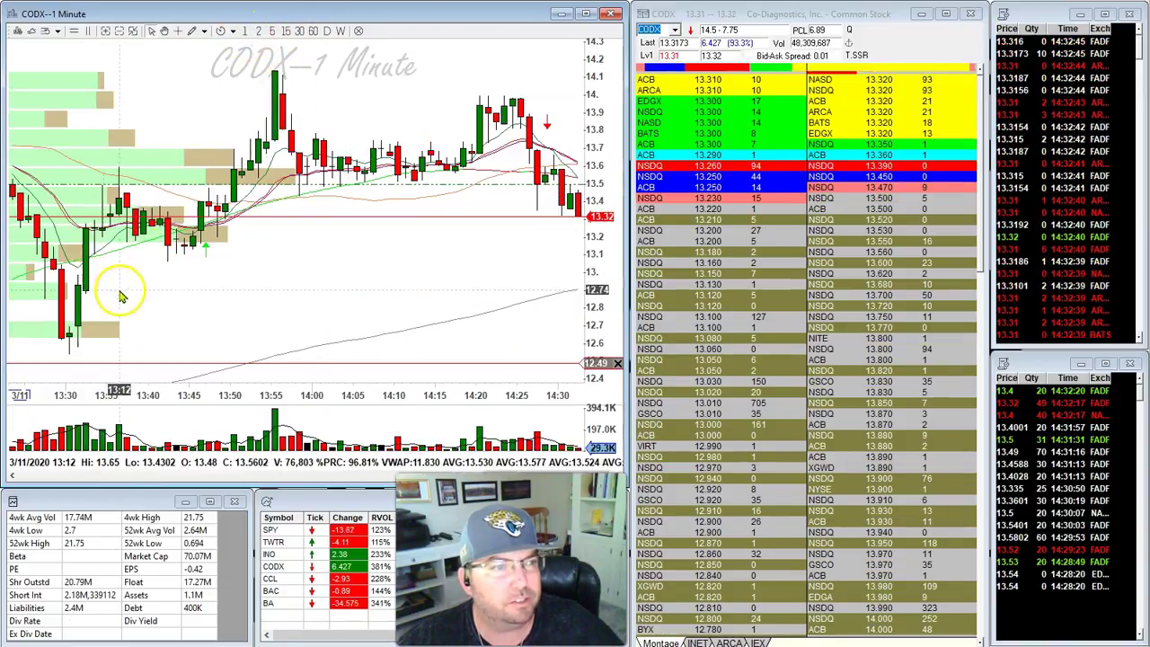
{"action": "scroll", "coordinate": [116, 296], "scroll_direction": "down", "scroll_amount": 5}
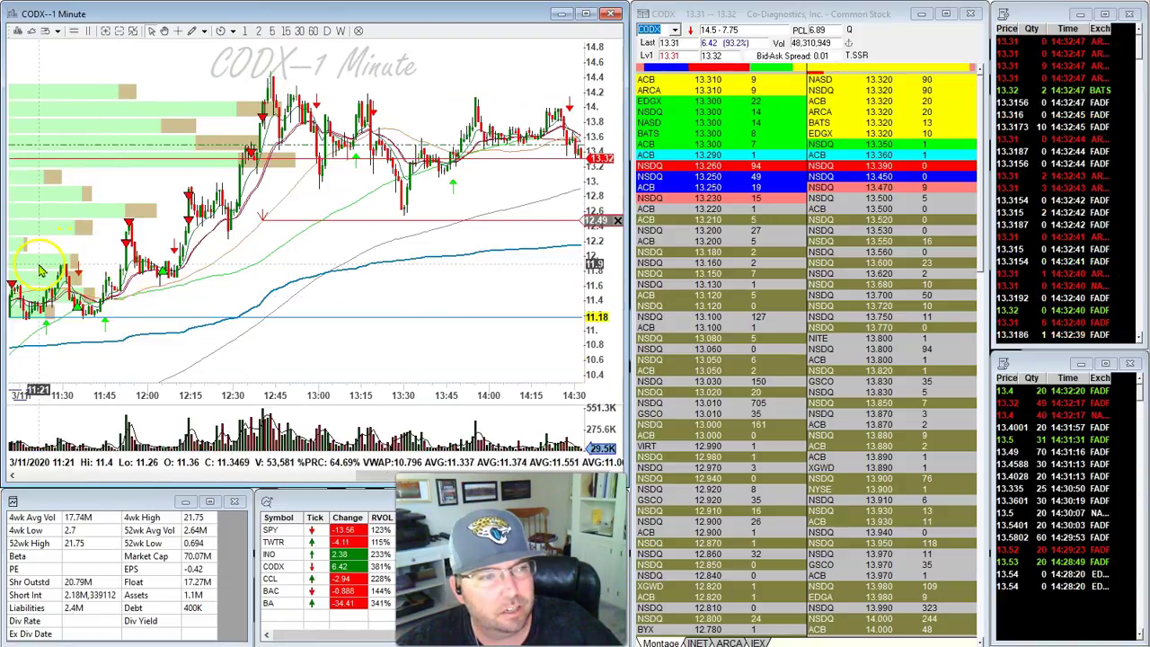
{"action": "left_click_drag", "start_coordinate": [39, 267], "coordinate": [100, 325]}
{"action": "scroll", "coordinate": [101, 325], "scroll_direction": "down", "scroll_amount": 4}
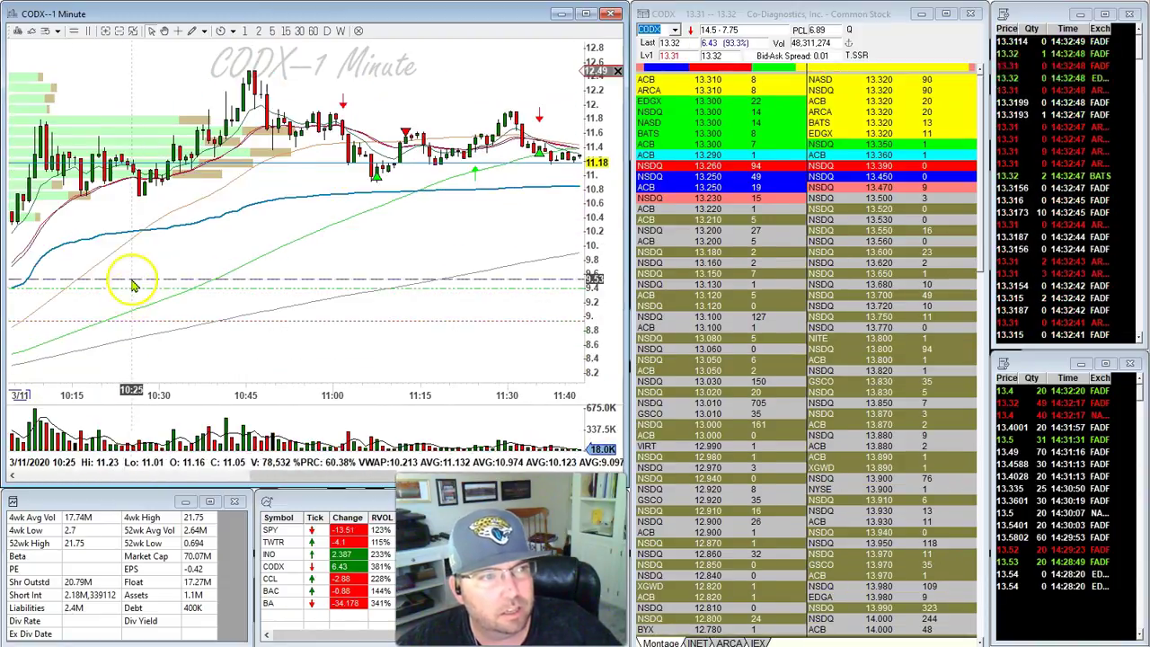
{"action": "scroll", "coordinate": [131, 289], "scroll_direction": "down", "scroll_amount": 3}
Examine the 1-minute candles and trade markers between about 11:00 and 11:40
{"action": "scroll", "coordinate": [144, 282], "scroll_direction": "up", "scroll_amount": 3}
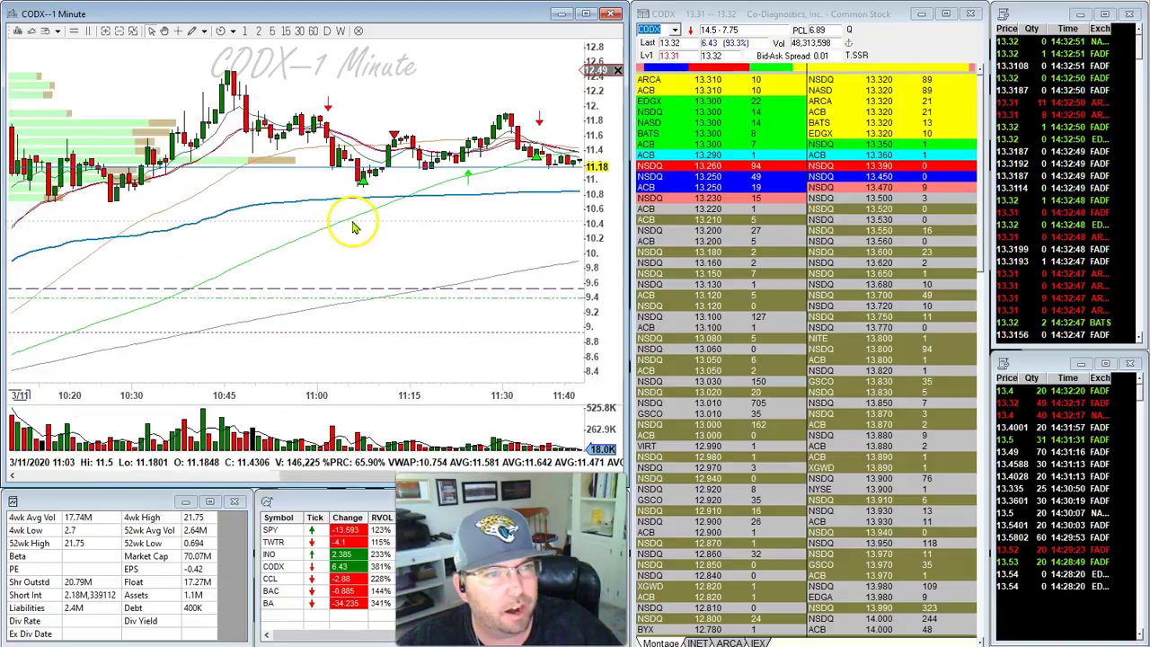
{"action": "scroll", "coordinate": [353, 227], "scroll_direction": "up", "scroll_amount": 2}
{"action": "scroll", "coordinate": [353, 220], "scroll_direction": "up", "scroll_amount": 1}
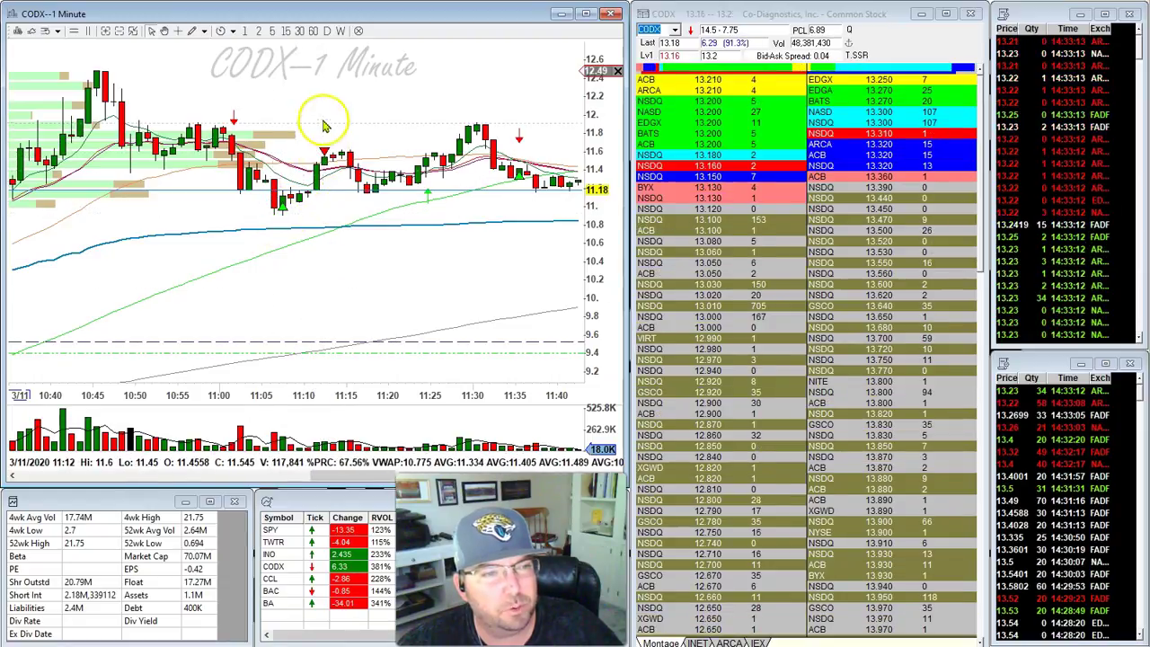
{"action": "scroll", "coordinate": [340, 182], "scroll_direction": "down", "scroll_amount": 1}
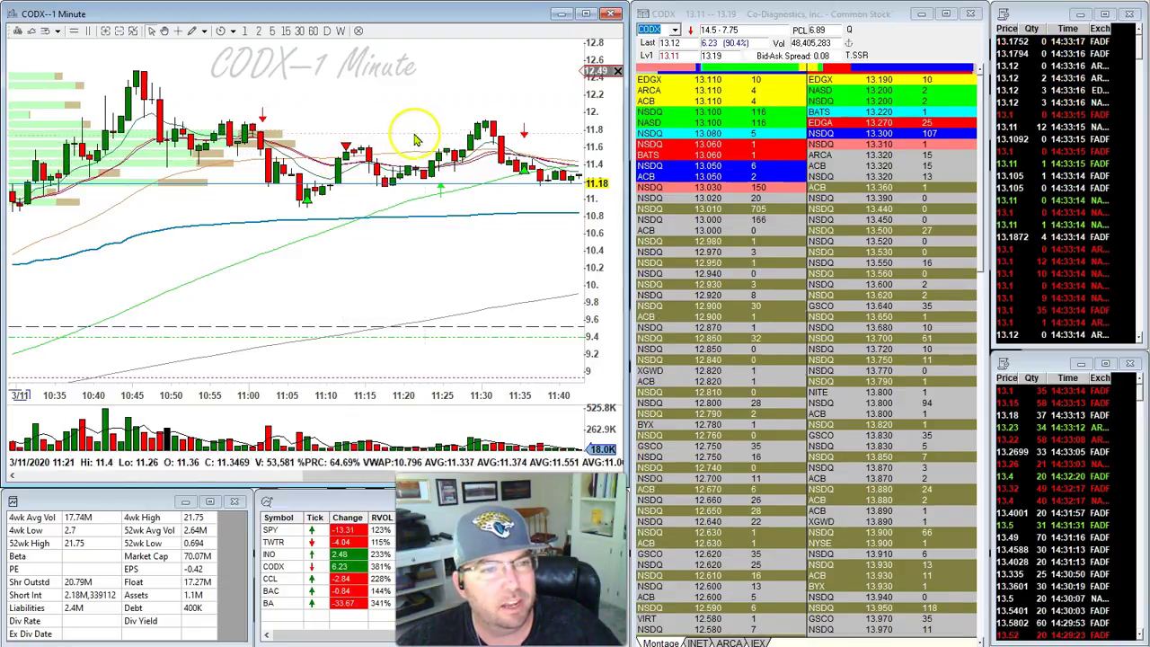
{"action": "scroll", "coordinate": [517, 143], "scroll_direction": "down", "scroll_amount": 1}
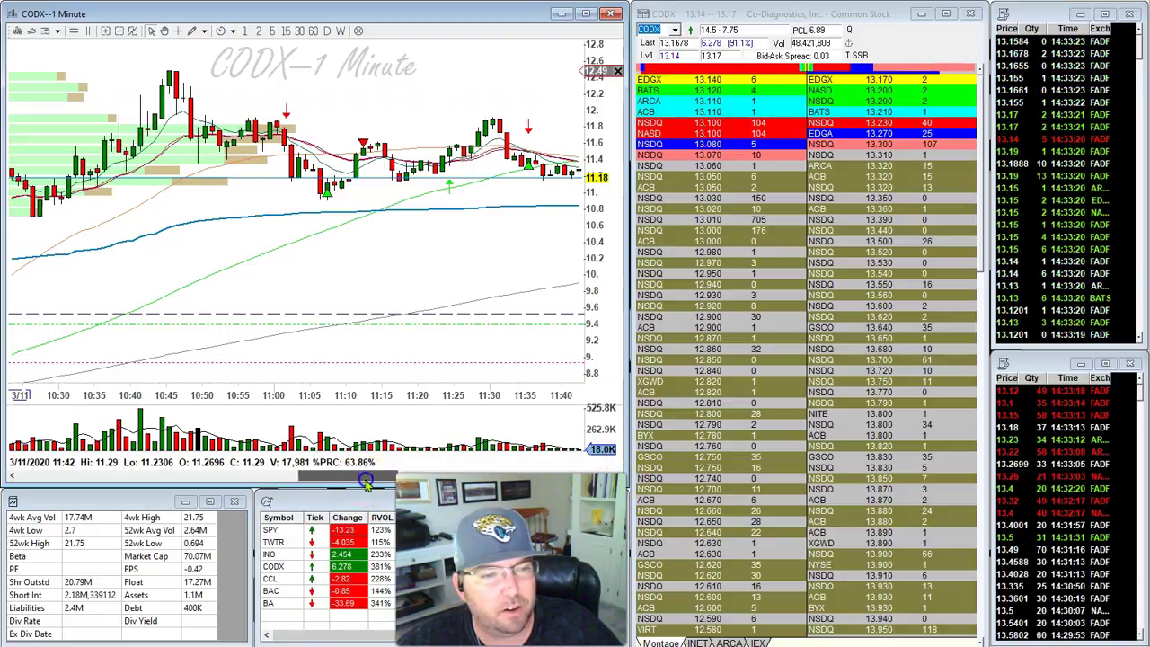
Show the 1-minute chart up to about 12:45, and enlarge the range from about 11:00 to 11:32
{"action": "left_click", "coordinate": [539, 475]}
{"action": "scroll", "coordinate": [333, 325], "scroll_direction": "down", "scroll_amount": 1}
{"action": "left_click_drag", "start_coordinate": [333, 325], "coordinate": [289, 355]}
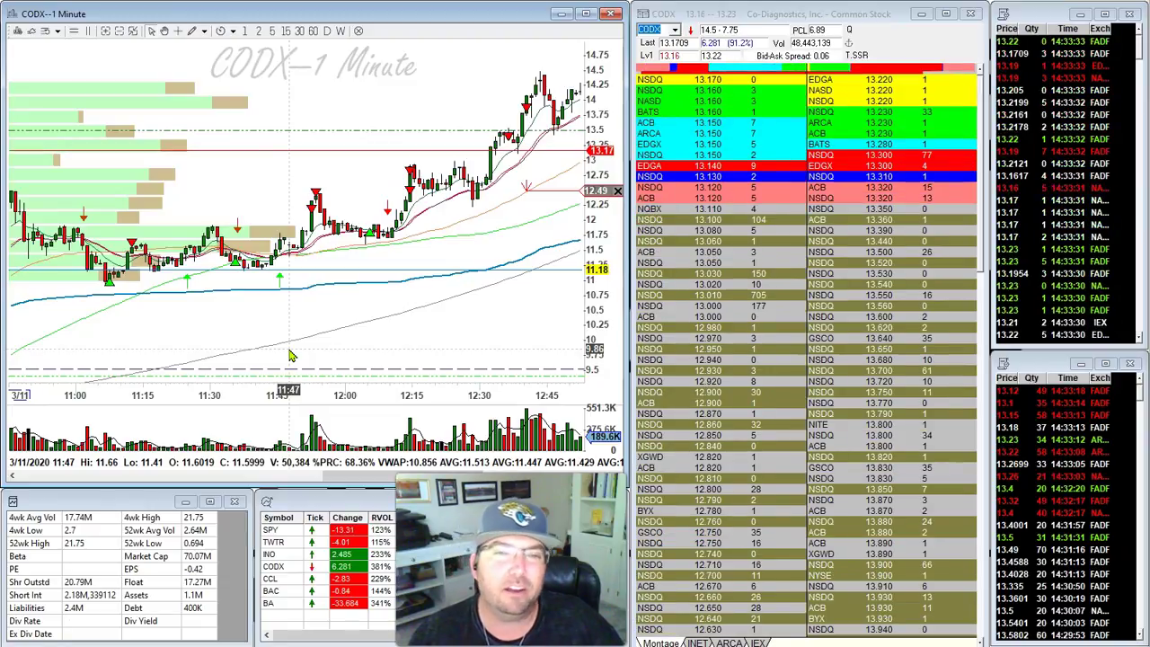
{"action": "scroll", "coordinate": [158, 253], "scroll_direction": "down", "scroll_amount": 2}
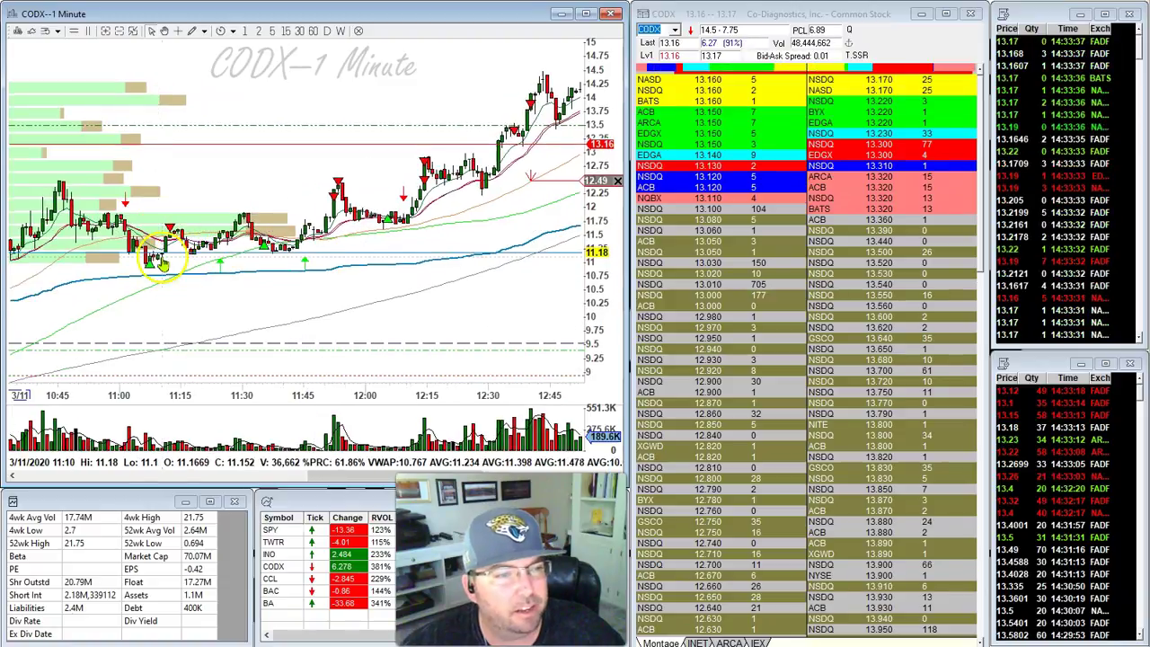
{"action": "left_click_drag", "start_coordinate": [115, 212], "coordinate": [257, 266]}
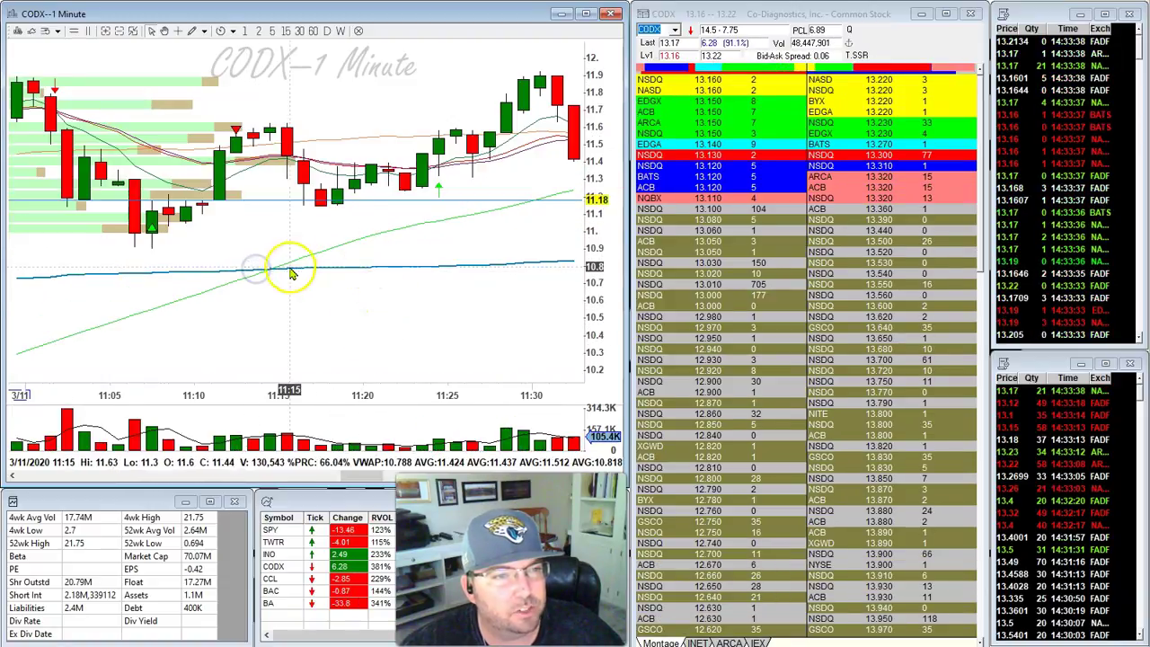
Advance the 1-minute chart to about 11:47 and inspect the trade marker near 11:34
{"action": "scroll", "coordinate": [367, 261], "scroll_direction": "up", "scroll_amount": 1}
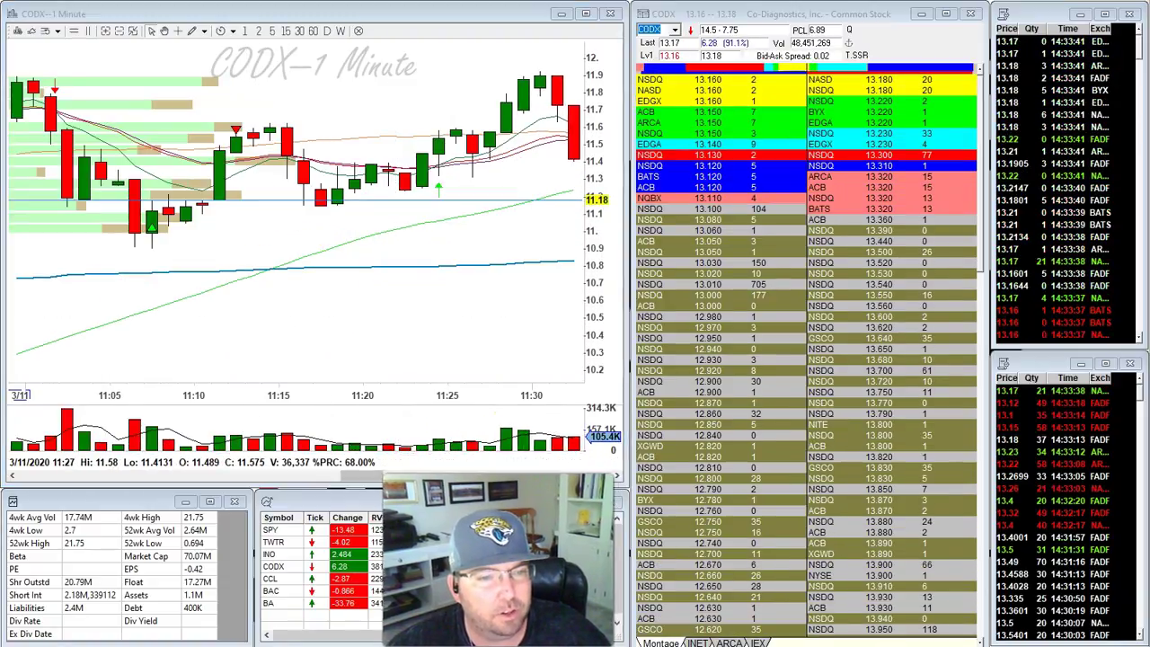
{"action": "left_click", "coordinate": [614, 478]}
{"action": "left_click", "coordinate": [613, 478]}
{"action": "left_click", "coordinate": [613, 478]}
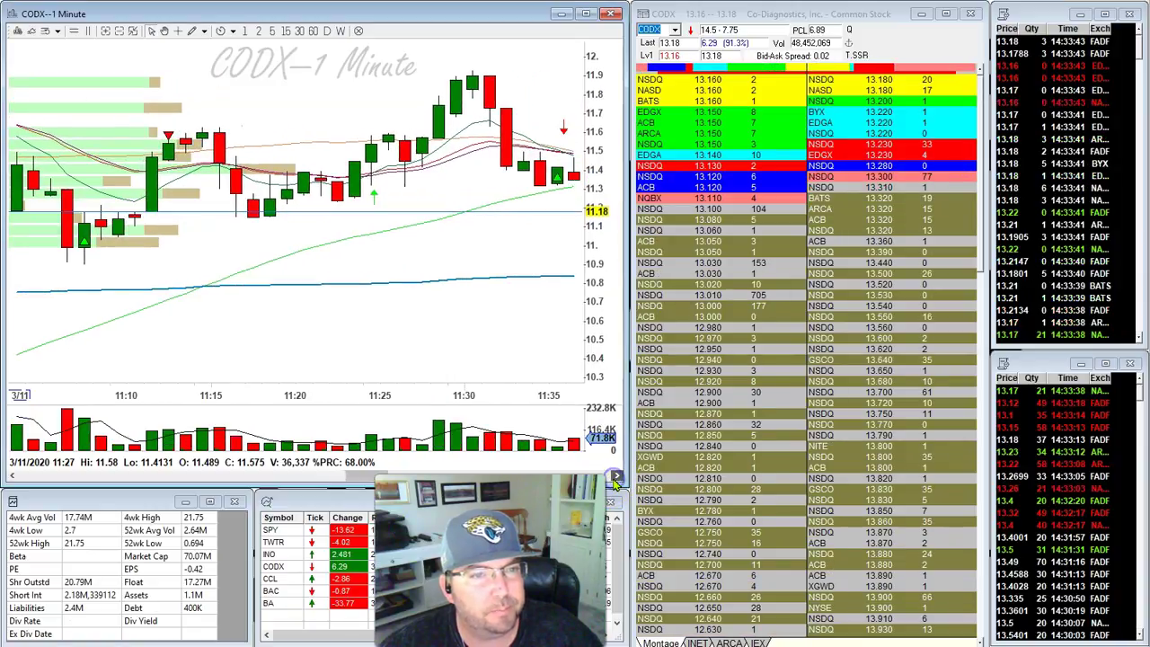
{"action": "scroll", "coordinate": [409, 271], "scroll_direction": "down", "scroll_amount": 3}
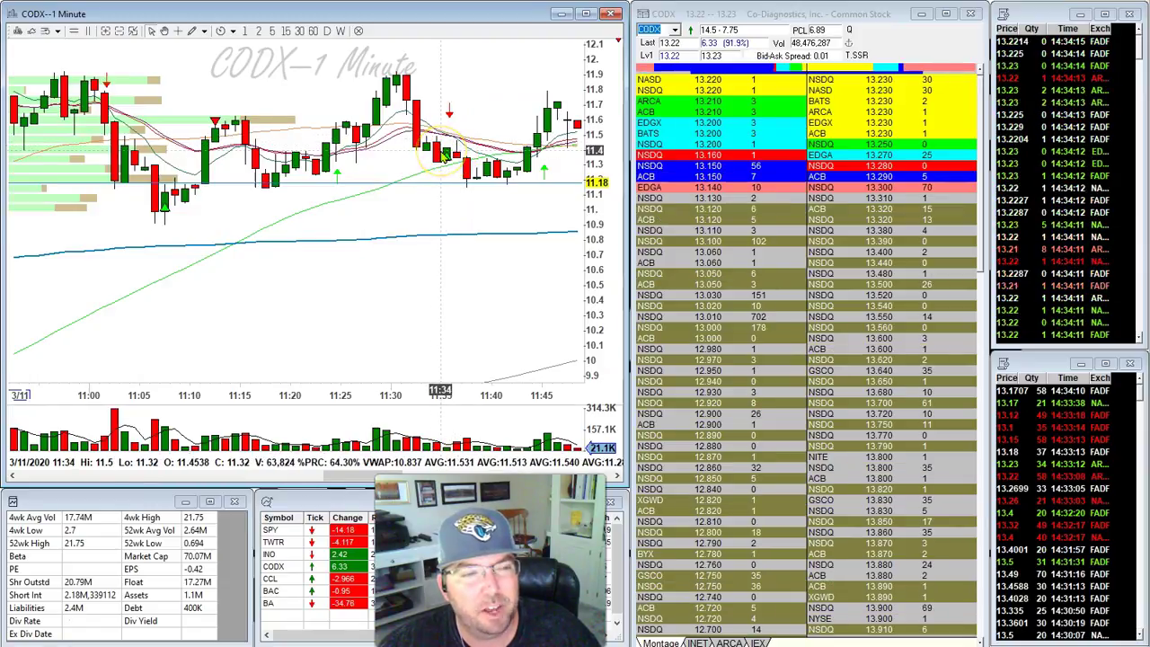
{"action": "scroll", "coordinate": [443, 156], "scroll_direction": "down", "scroll_amount": 1}
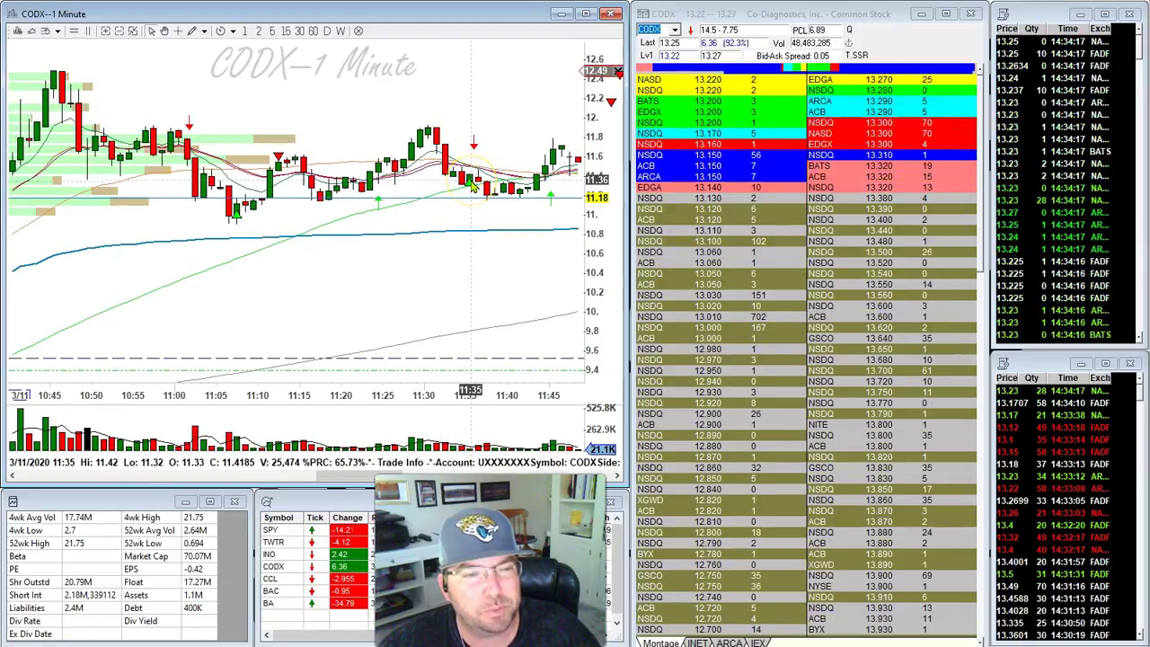